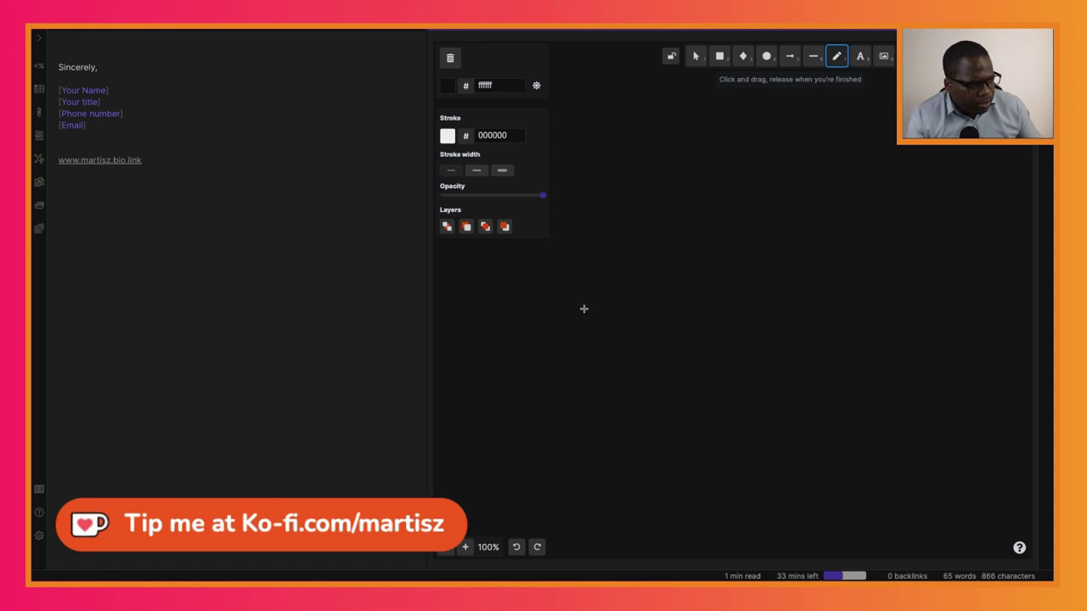
# Sketch freehand an oval, a horizontal line and a slanted box in a row, plus a second slanted box with two squiggles below
pyautogui.moveTo(584, 309); pyautogui.dragTo(565, 293)
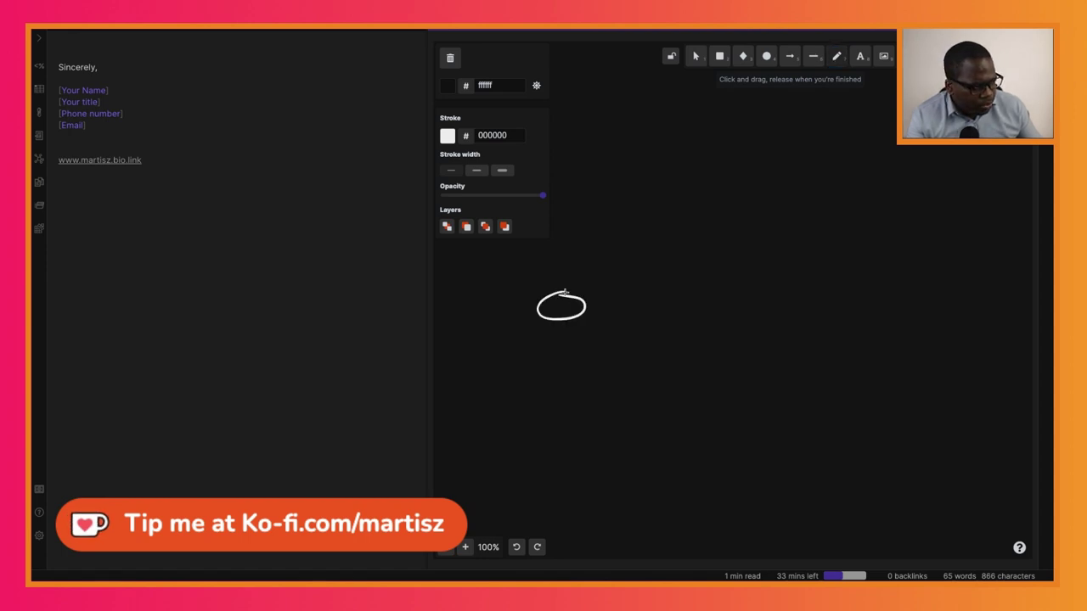
pyautogui.moveTo(637, 308)
pyautogui.mouseDown()
pyautogui.moveTo(782, 294)
pyautogui.moveTo(755, 281)
pyautogui.mouseUp()
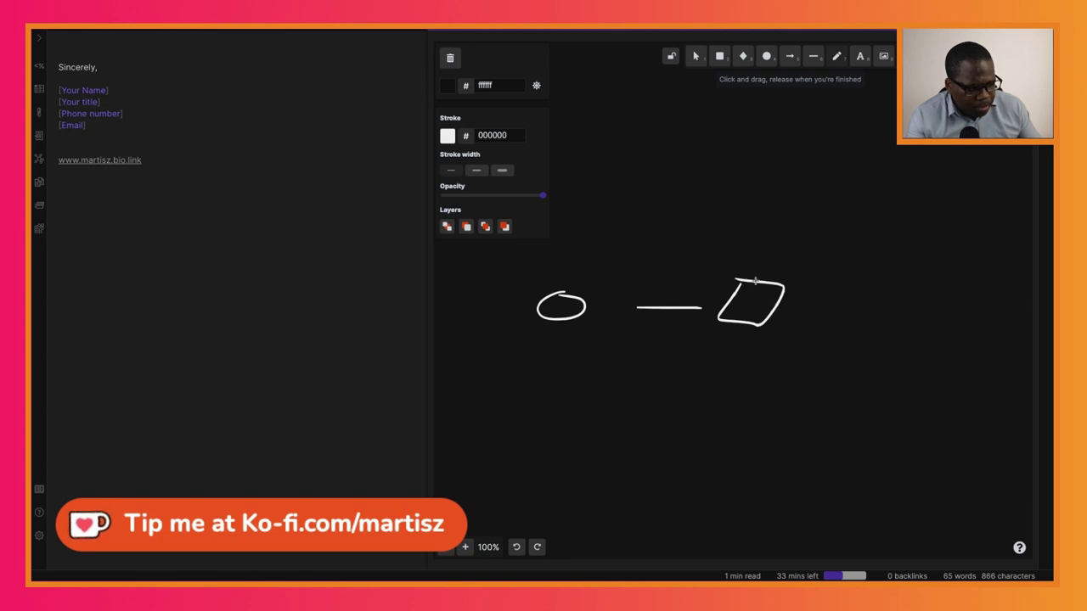
pyautogui.moveTo(698, 345)
pyautogui.mouseDown()
pyautogui.moveTo(674, 394)
pyautogui.moveTo(725, 352)
pyautogui.moveTo(702, 343)
pyautogui.mouseUp()
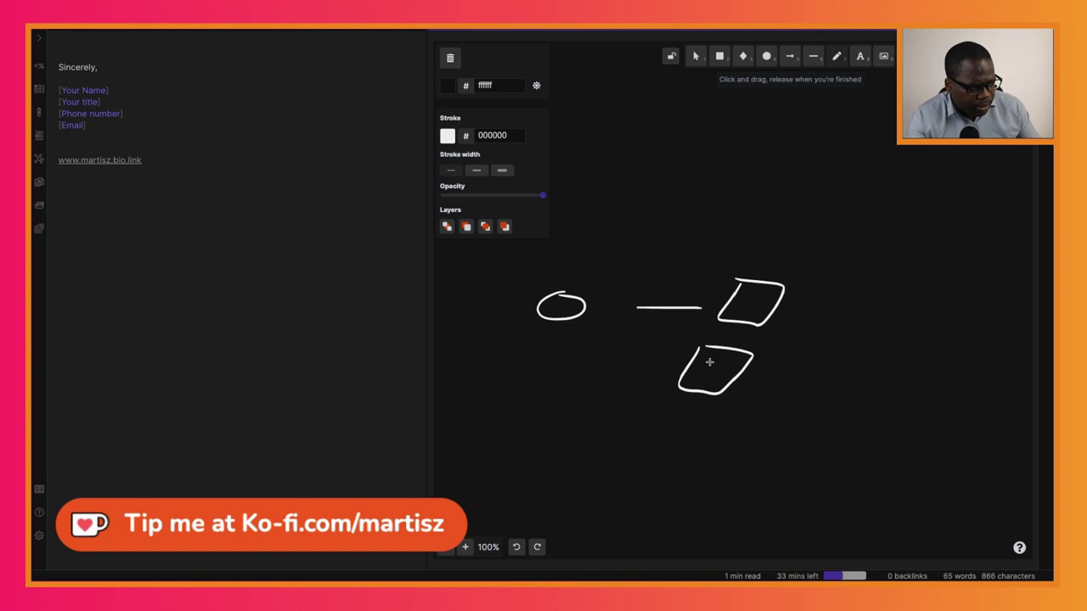
pyautogui.moveTo(710, 362); pyautogui.dragTo(723, 380)
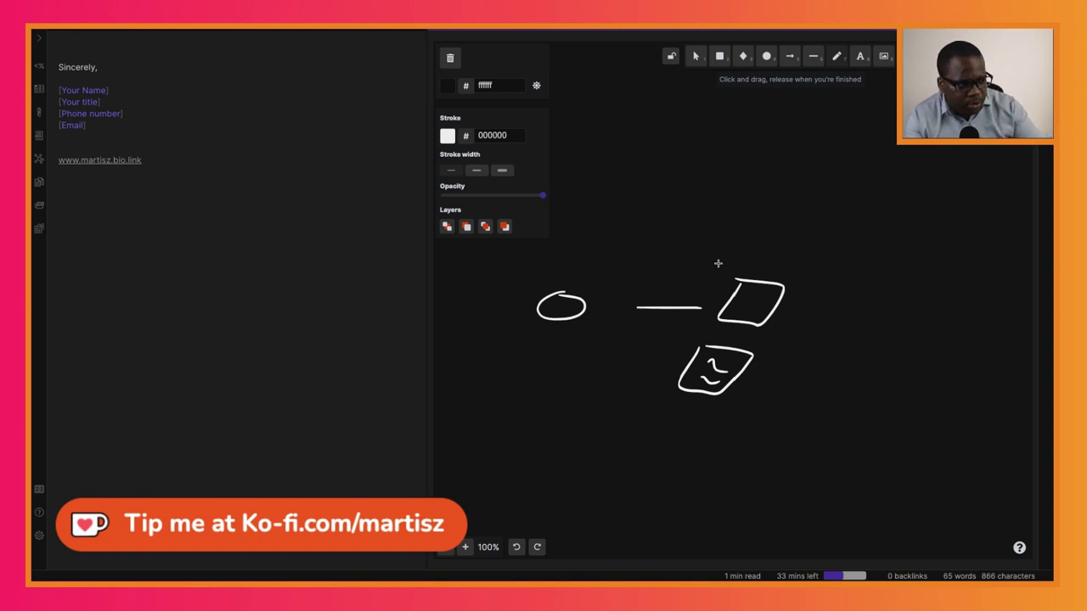
# Start a level-one heading reading "Subject" on the empty line above "Sincerely," in the note
pyautogui.click(102, 40)
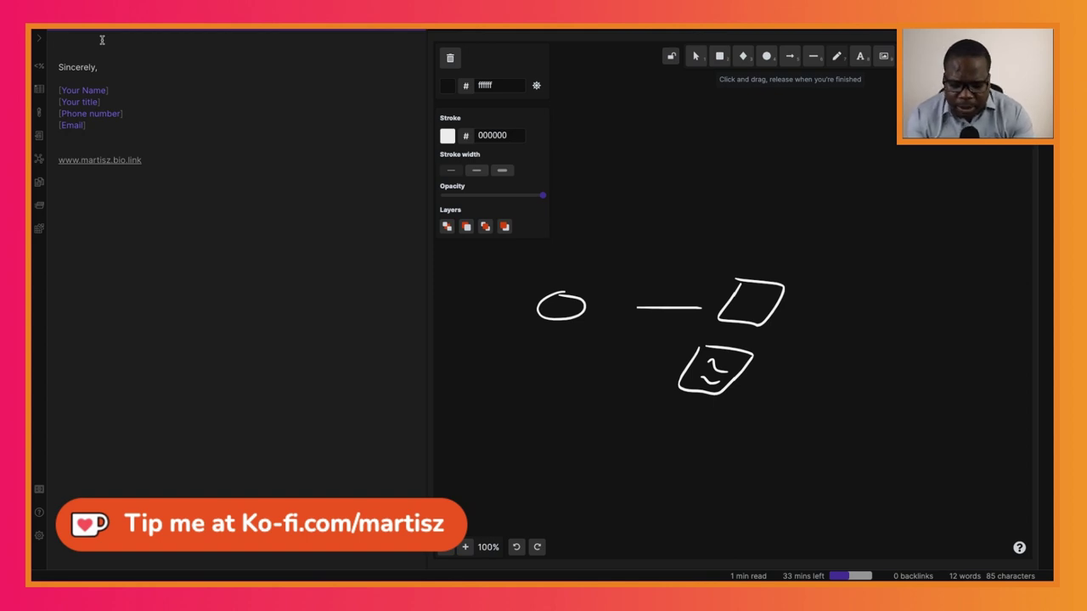
pyautogui.write('#')
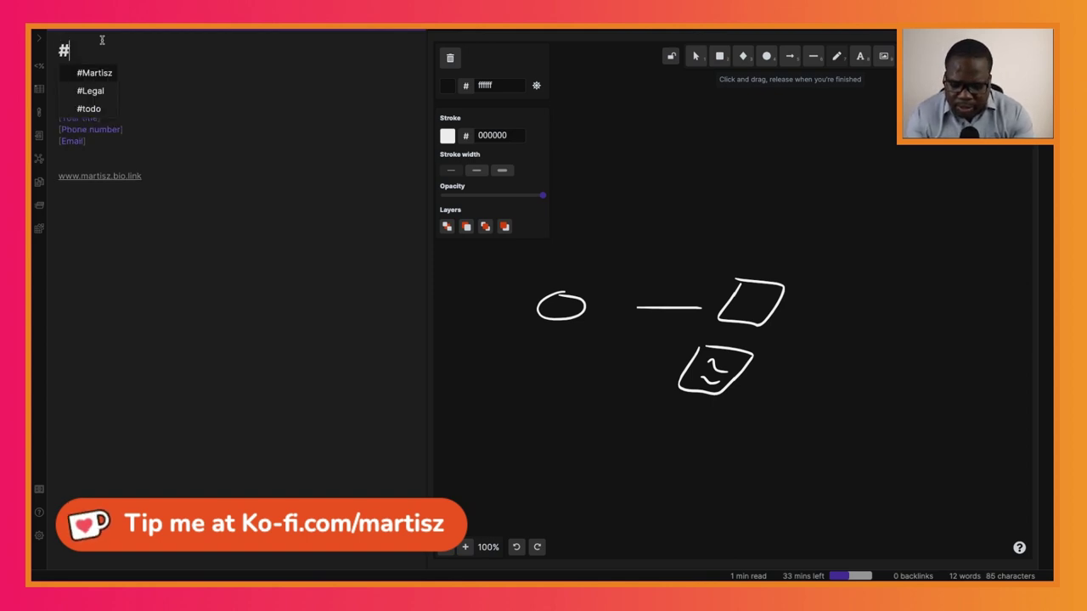
pyautogui.write('Sube')
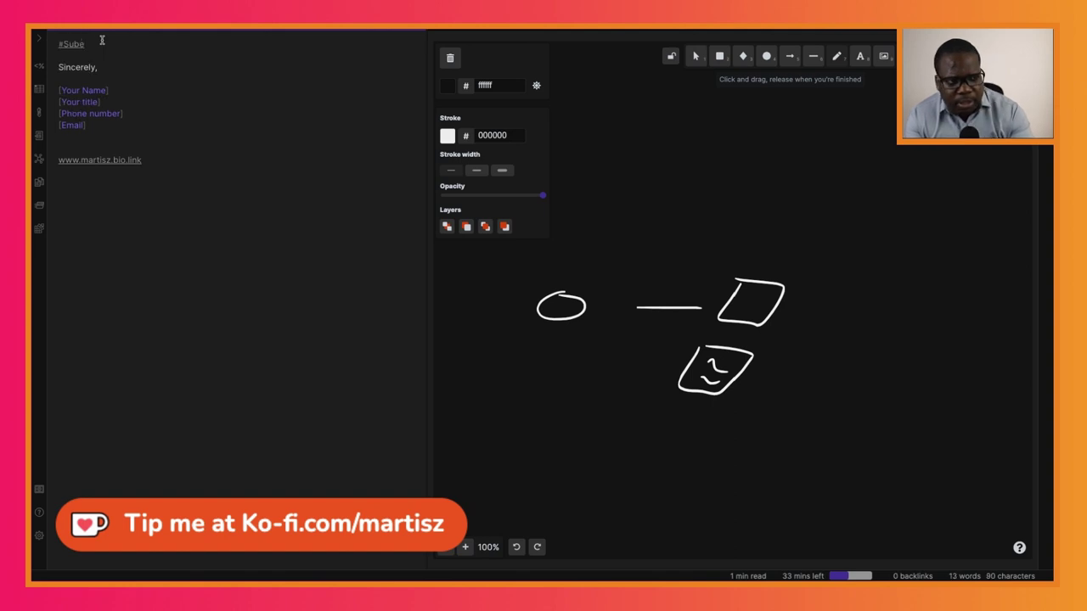
pyautogui.press('BackSpace')
pyautogui.press('BackSpace')
pyautogui.press('BackSpace')
pyautogui.press('BackSpace')
pyautogui.write('S')
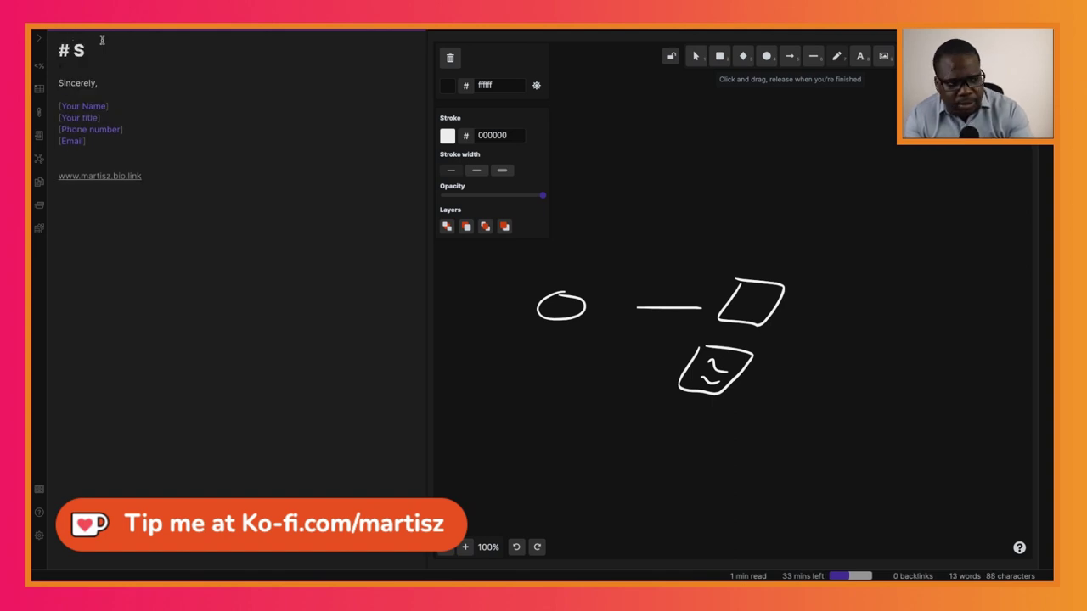
pyautogui.write('ubjec')
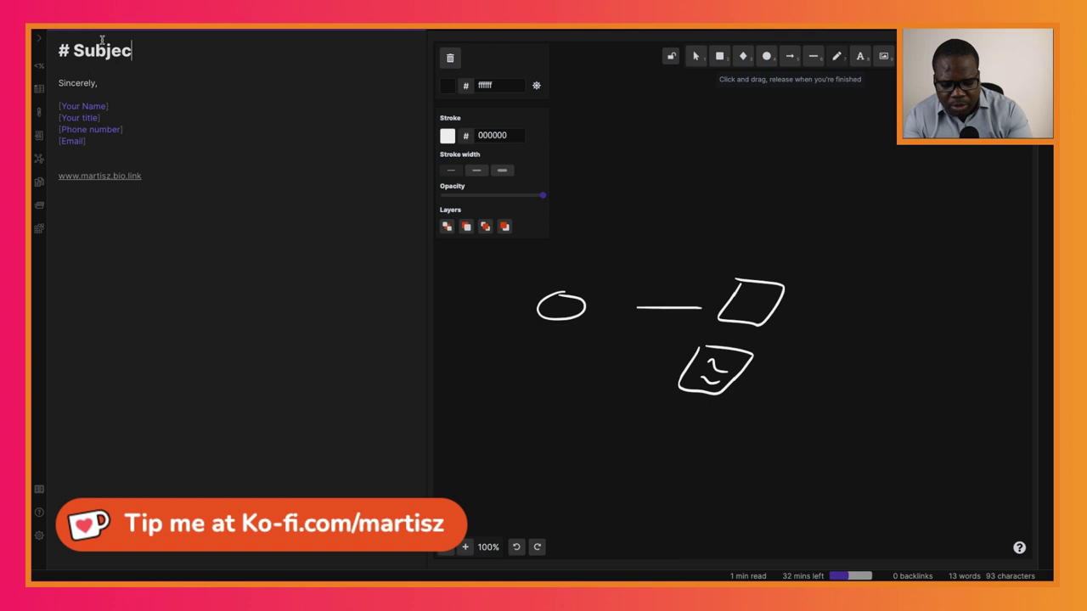
pyautogui.write('t')
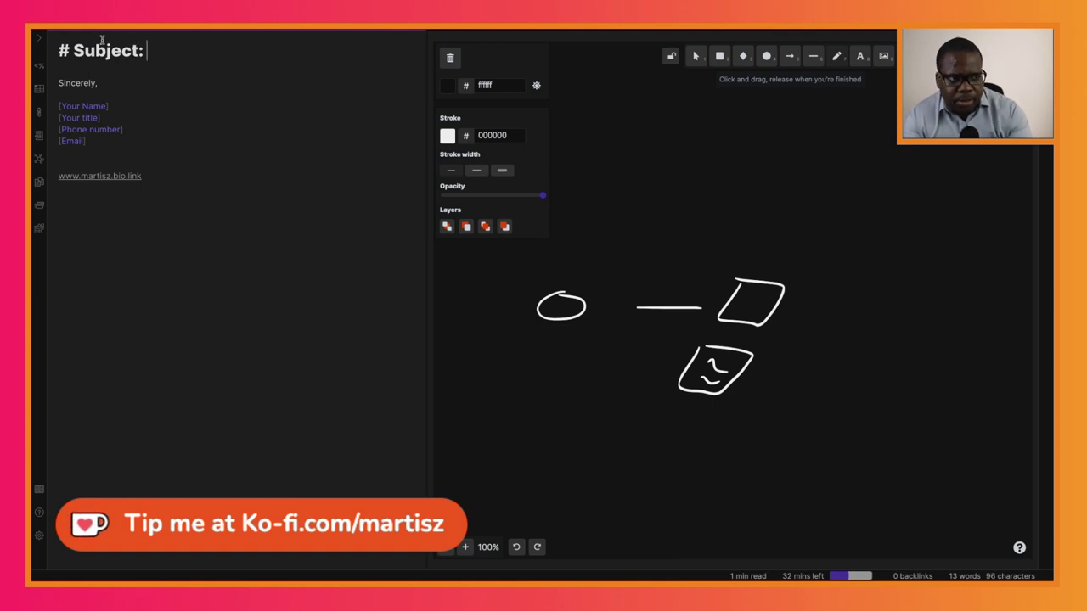
# Complete the heading so it reads "Subject: thank you for your patience - let's finalize this deal"
pyautogui.write(': Than')
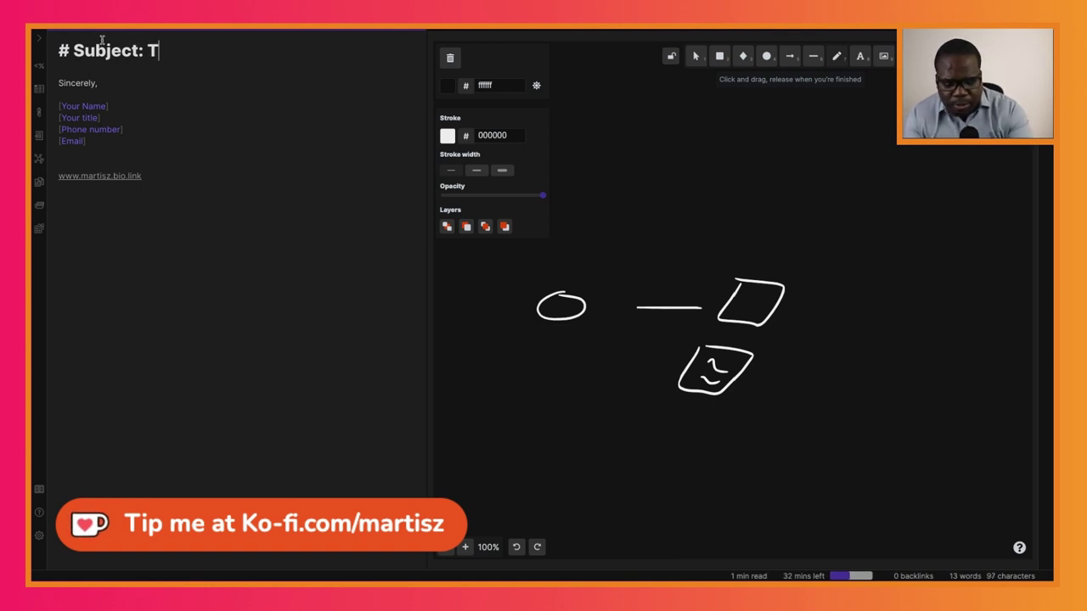
pyautogui.press('BackSpace')
pyautogui.press('BackSpace')
pyautogui.press('BackSpace')
pyautogui.press('BackSpace')
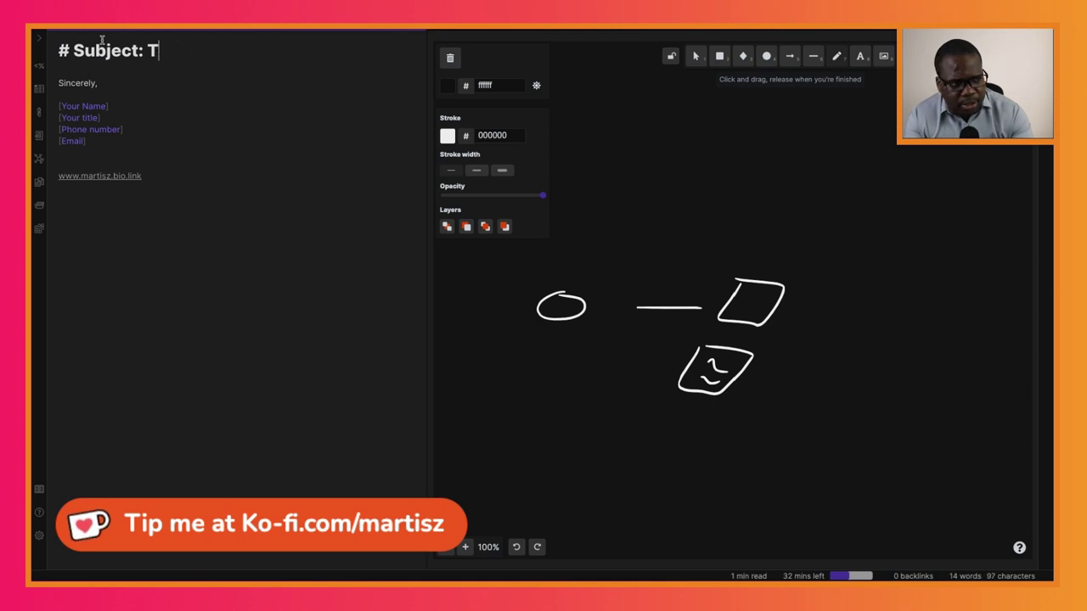
pyautogui.write('thank your')
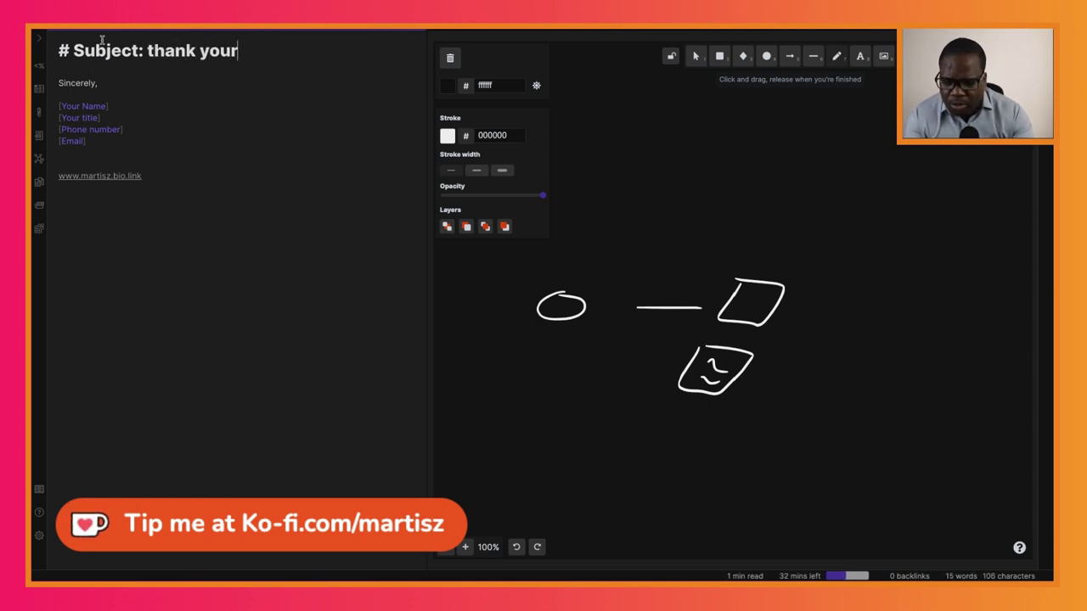
pyautogui.press('BackSpace')
pyautogui.write('for y')
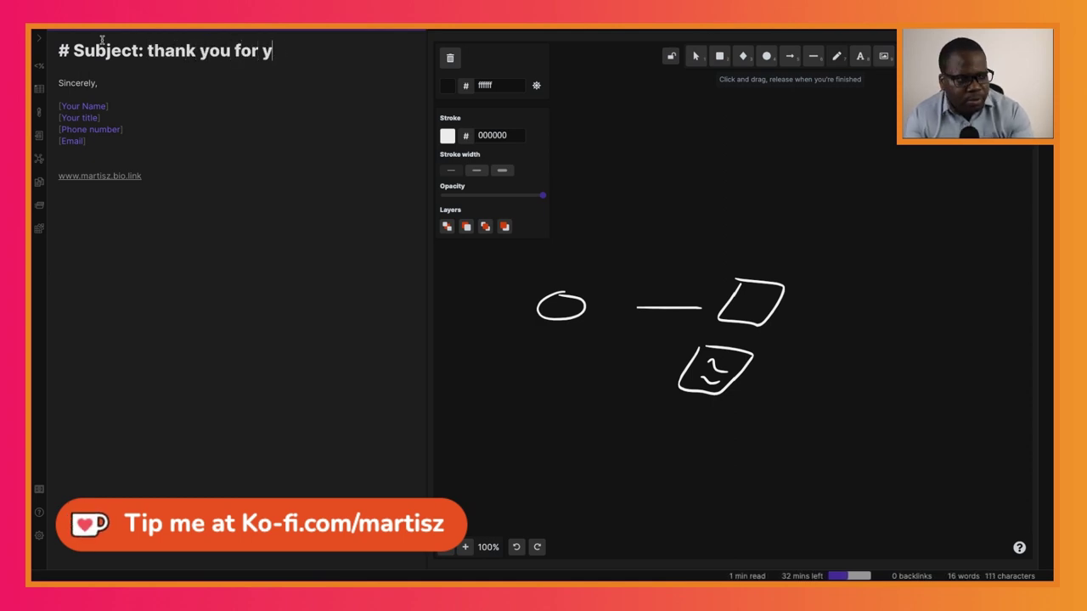
pyautogui.write('our patien')
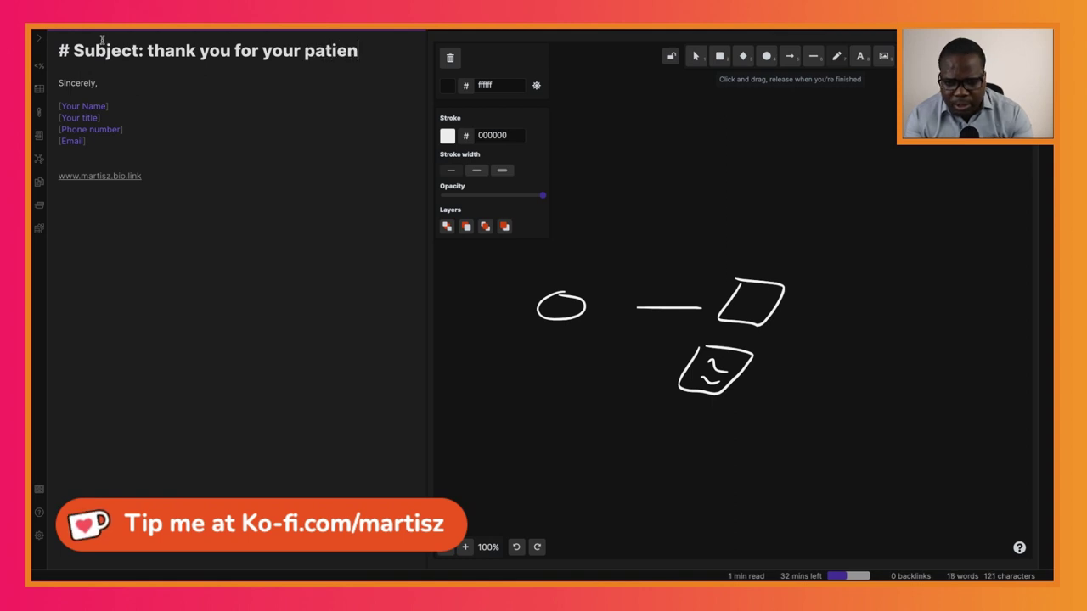
pyautogui.write('ce - Iet')
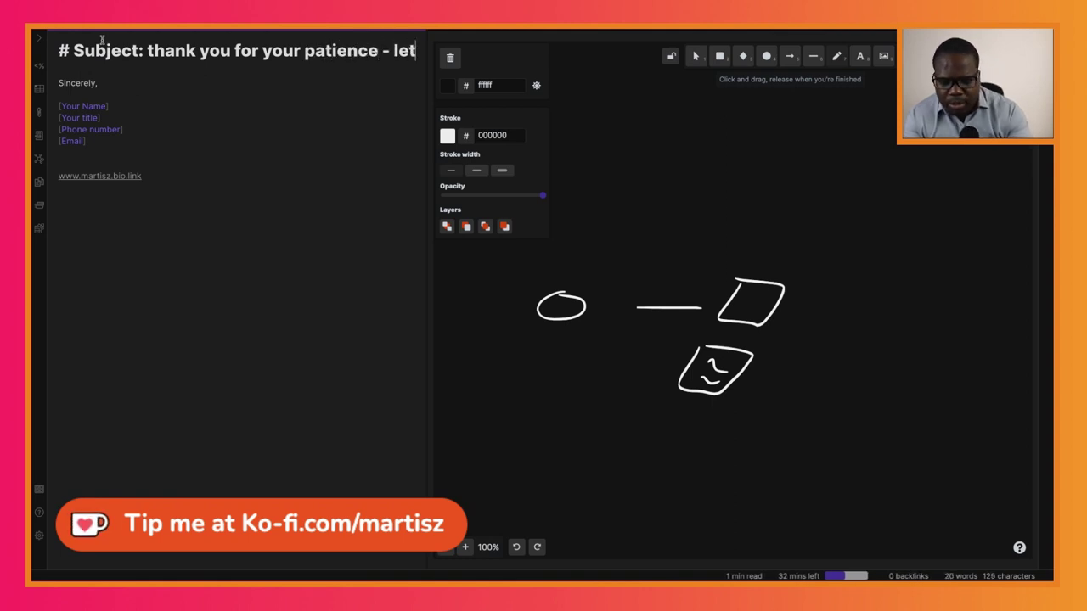
pyautogui.write("'s finaliz")
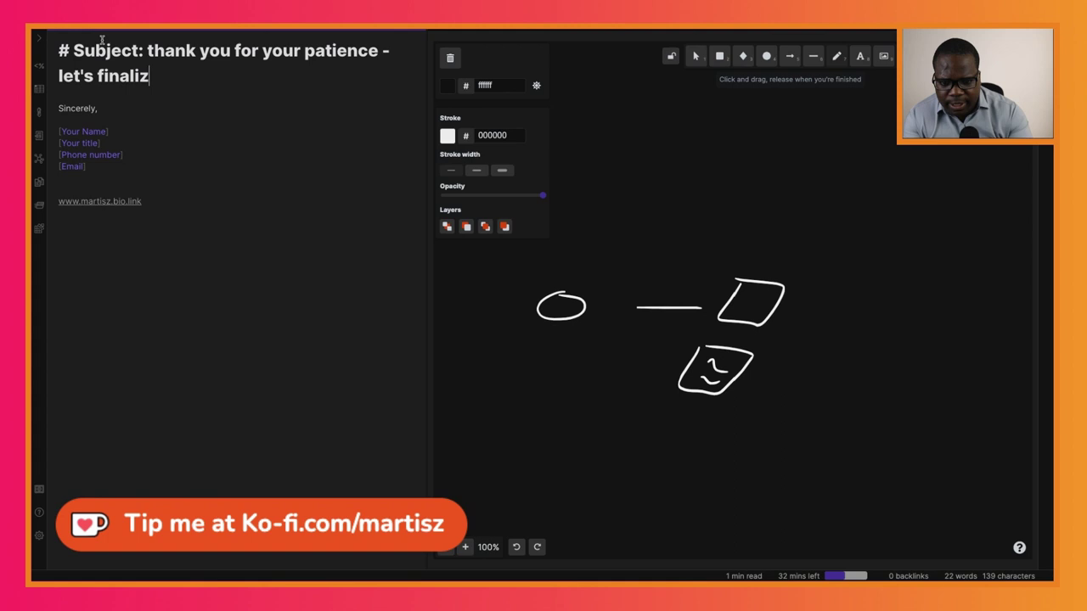
pyautogui.write('e this deal')
pyautogui.press('Return')
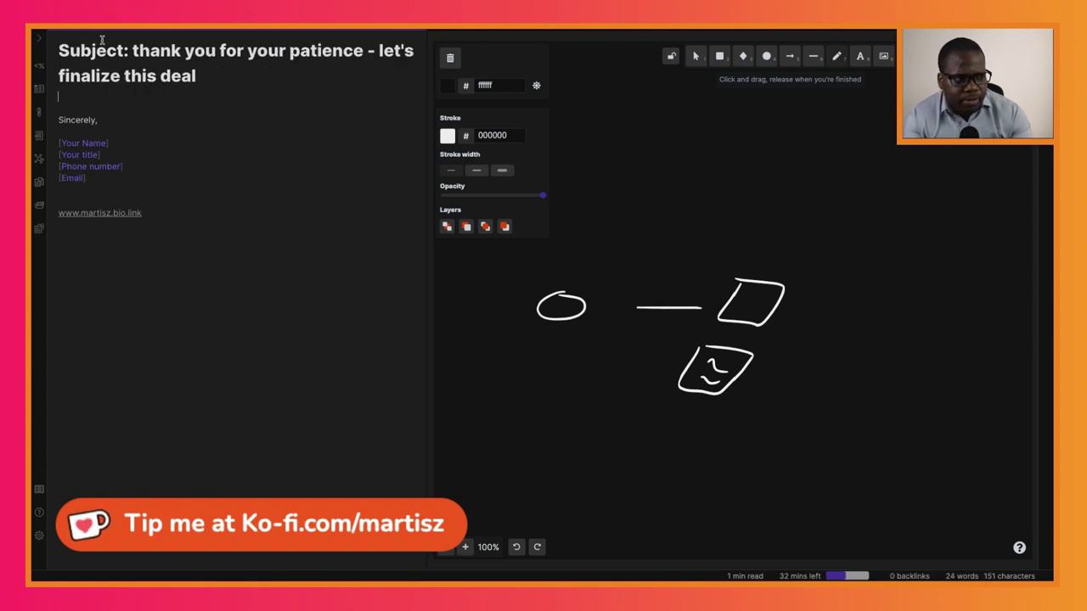
# Add the greeting "Dear [name]," below the heading, with a blank line after it
pyautogui.press('Return')
pyautogui.write('De')
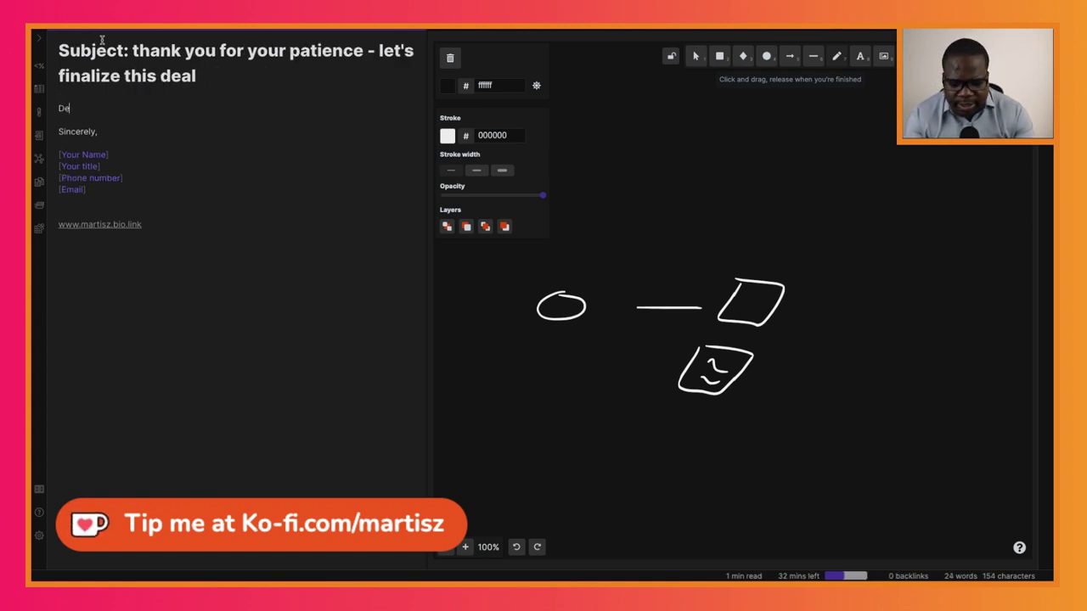
pyautogui.write('ar [')
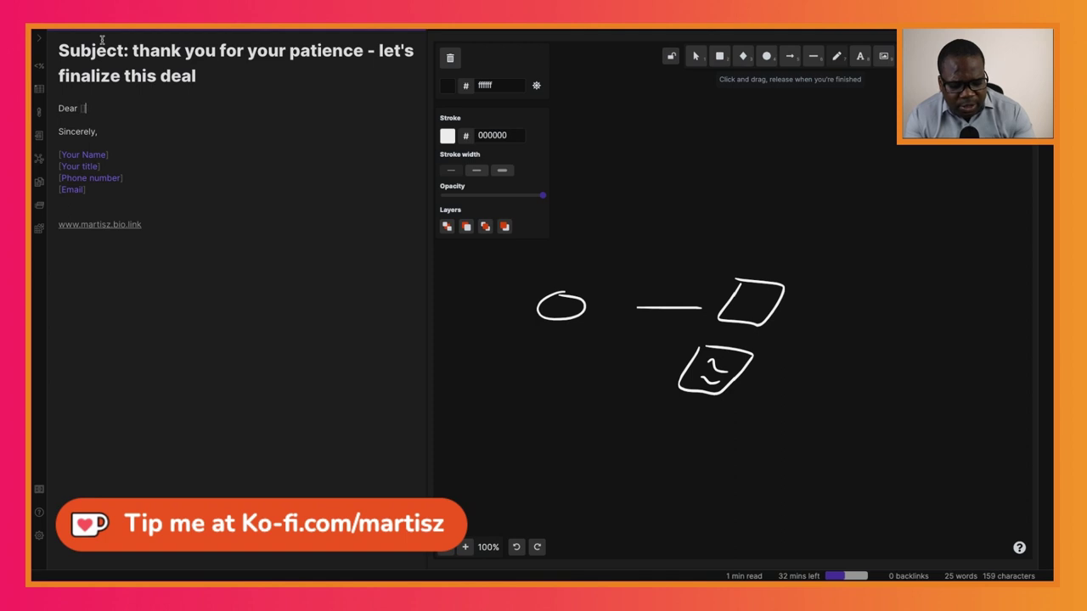
pyautogui.write('name]')
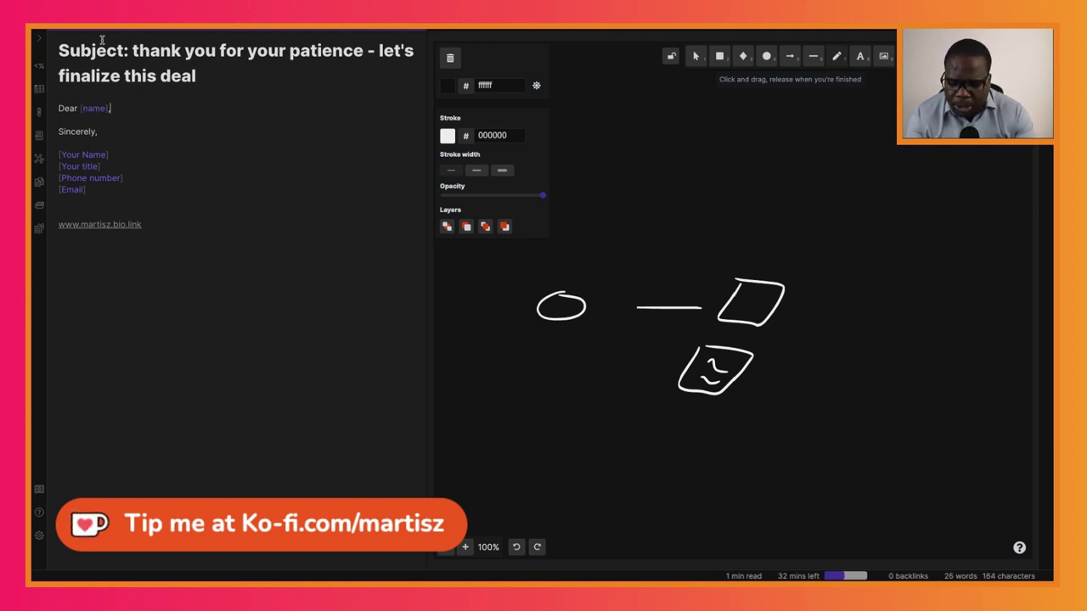
pyautogui.write(',')
pyautogui.press('Return')
pyautogui.press('Return')
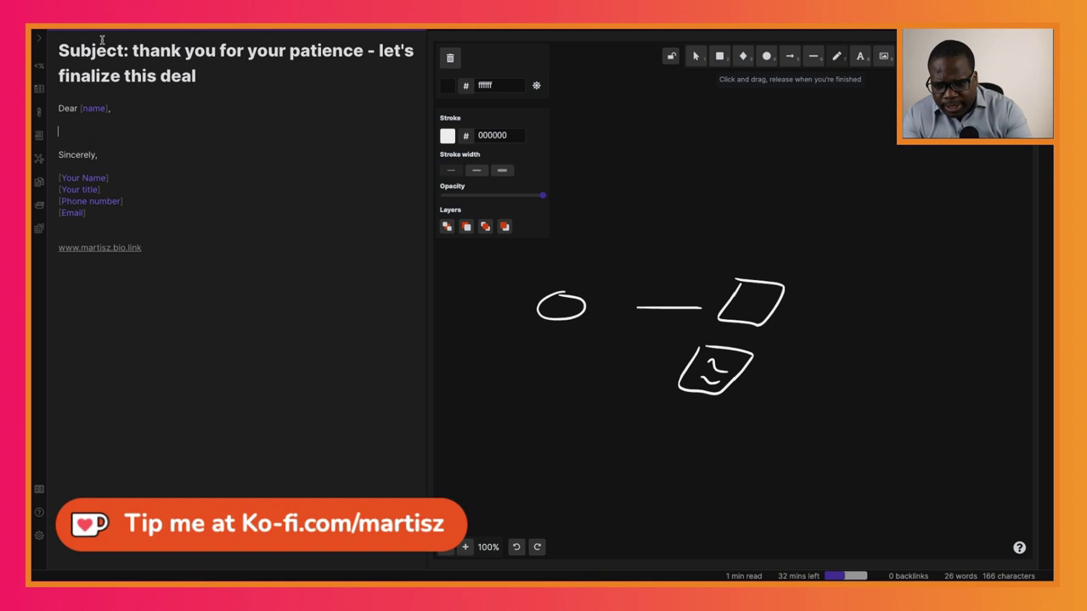
# Begin the body of the letter with "This is to follow up on our conversation yesterday"
pyautogui.write('This is ot')
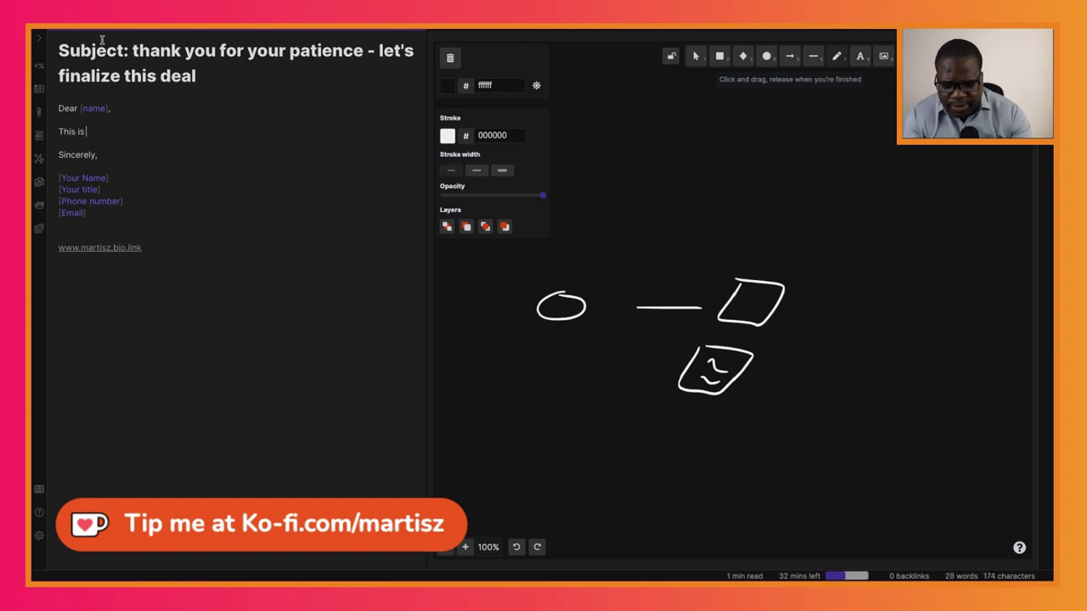
pyautogui.press('BackSpace')
pyautogui.press('BackSpace')
pyautogui.write('t')
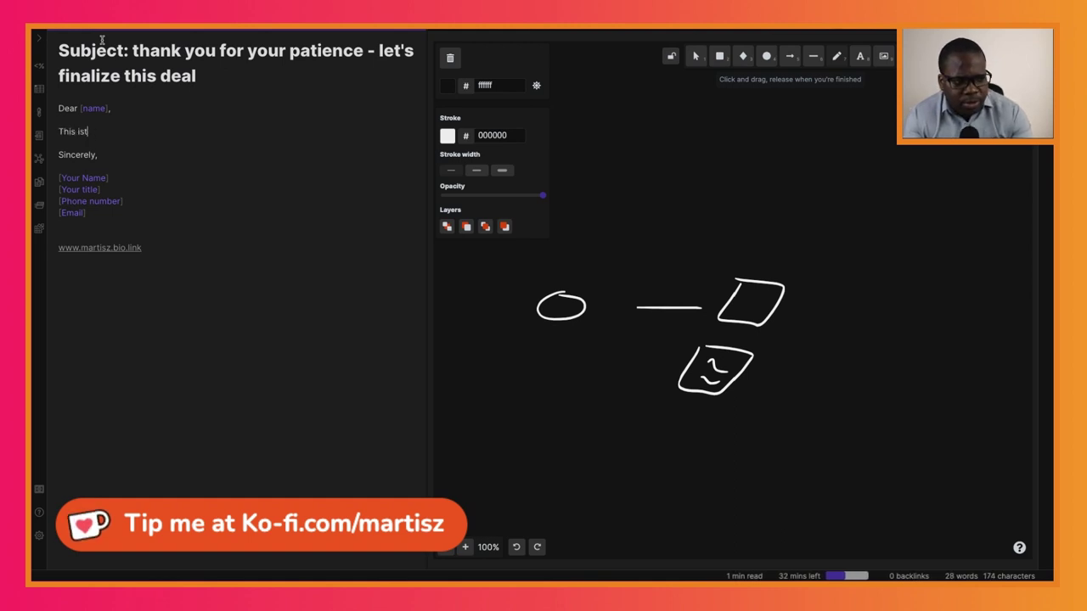
pyautogui.write('o follow up on our conversation yesterday')
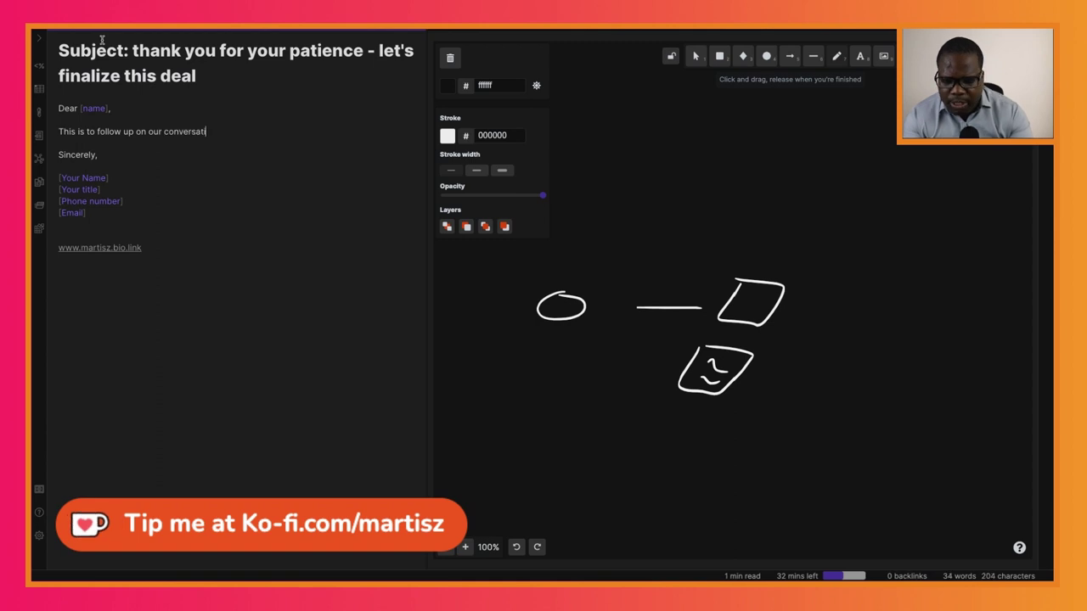
# Continue the paragraph with ". Thanks for your patience while we have been studing your proposal. Your last letter clarified the issues quite well."
pyautogui.write('. Thanks for your patience whi')
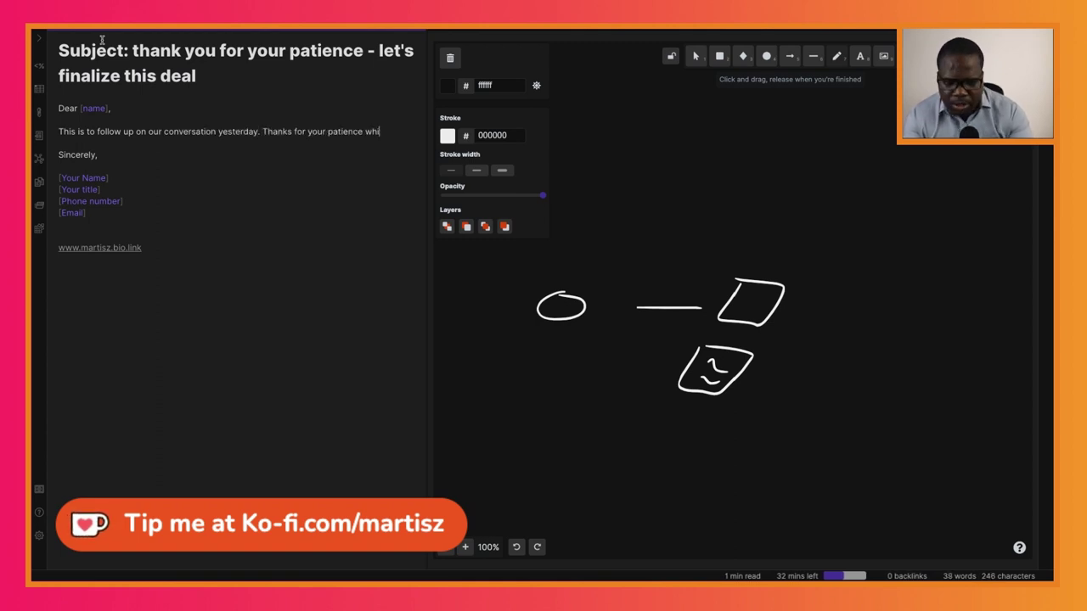
pyautogui.write('le we have been studing your propo')
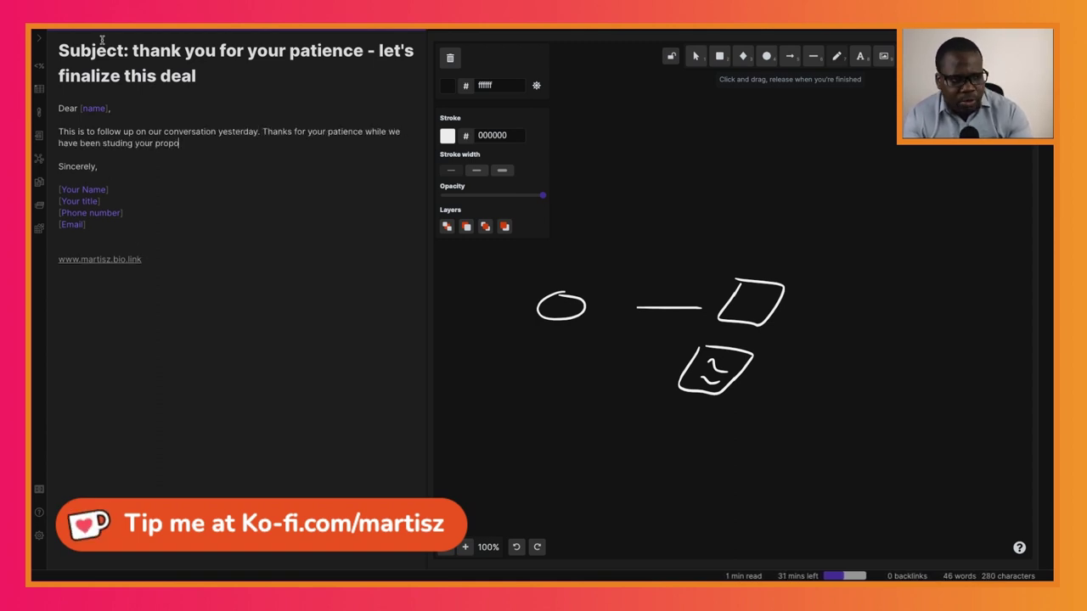
pyautogui.write('sal. Your last letter clari')
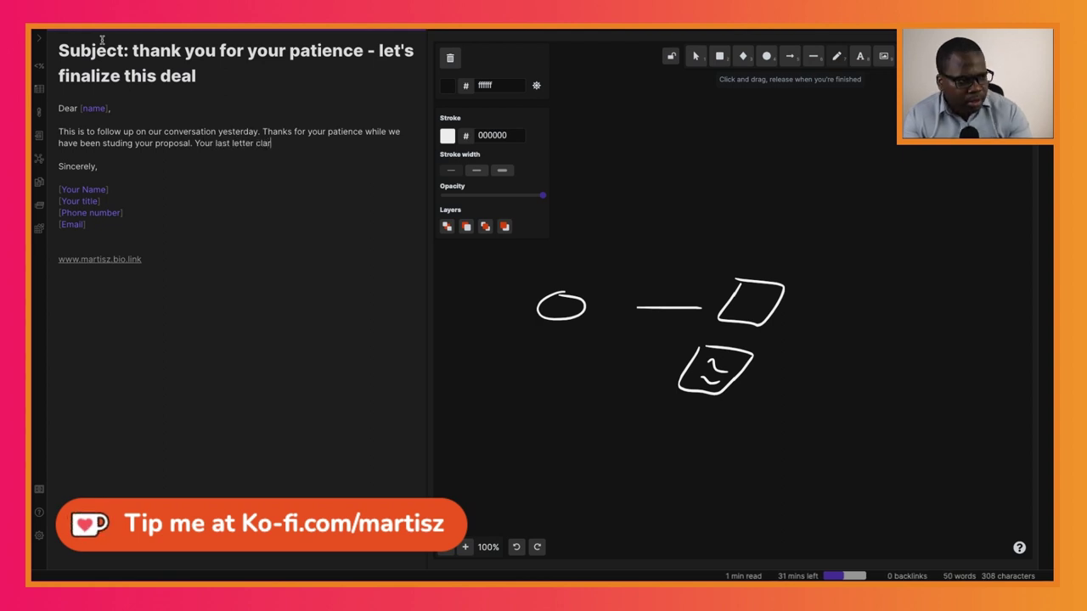
pyautogui.write('fied the issues quite well.')
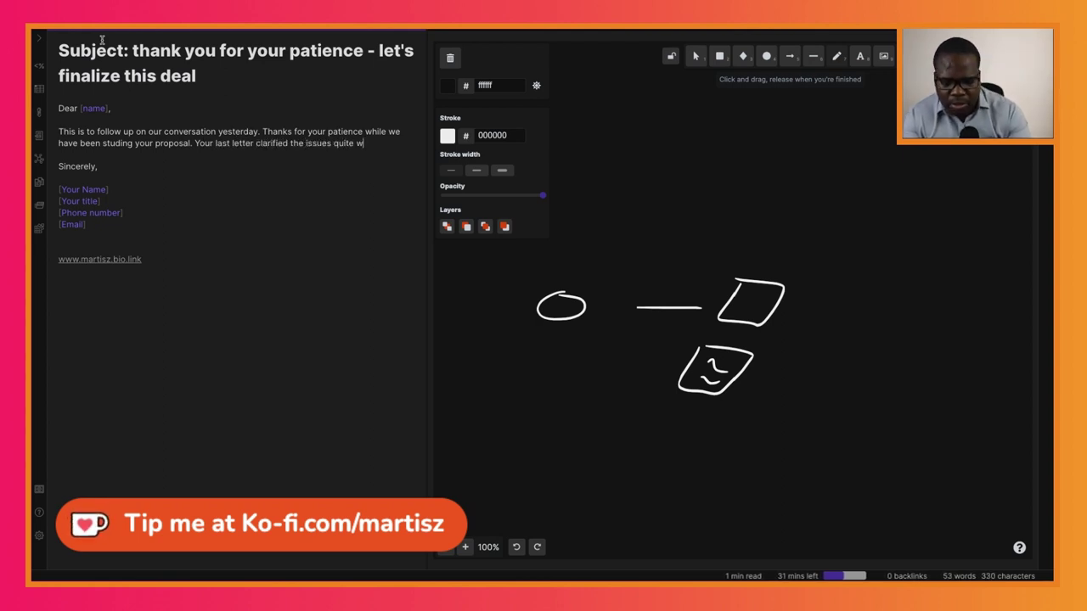
pyautogui.press('Return')
pyautogui.press('Return')
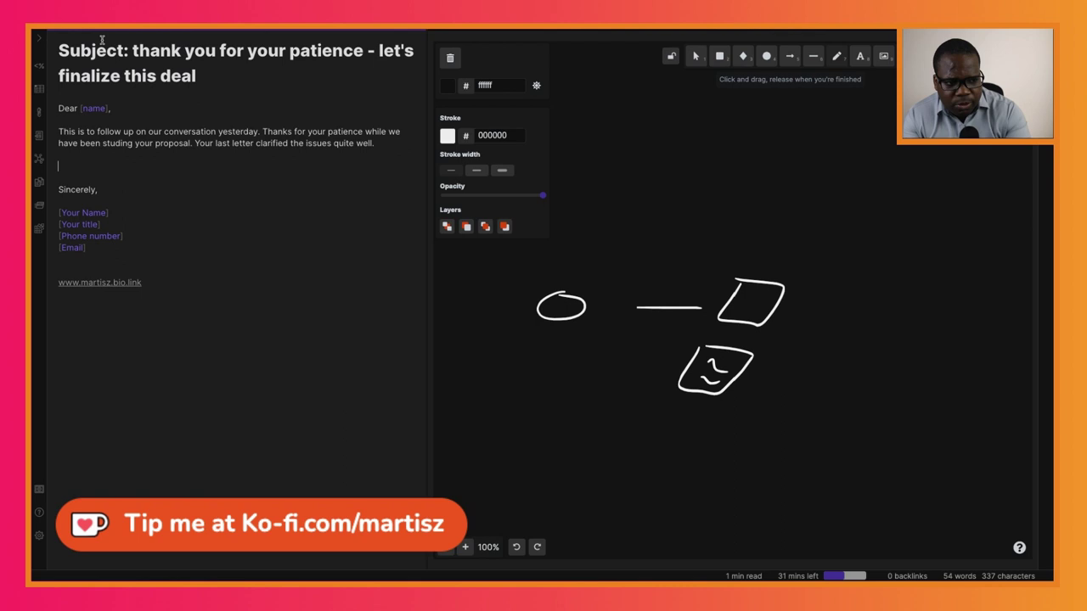
# Write "Attached are our suggestions for the five sections that are being modified. I am pleased that we are close to language that both of us can live with,"
pyautogui.write('Attac')
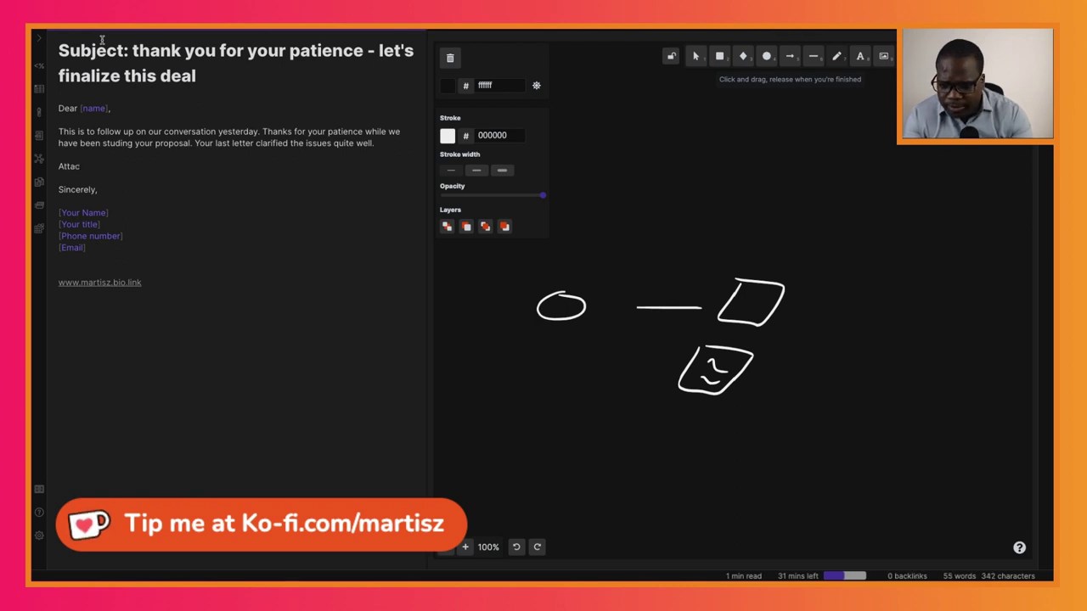
pyautogui.write('hed are our suggestions for the five sections that are being modified.')
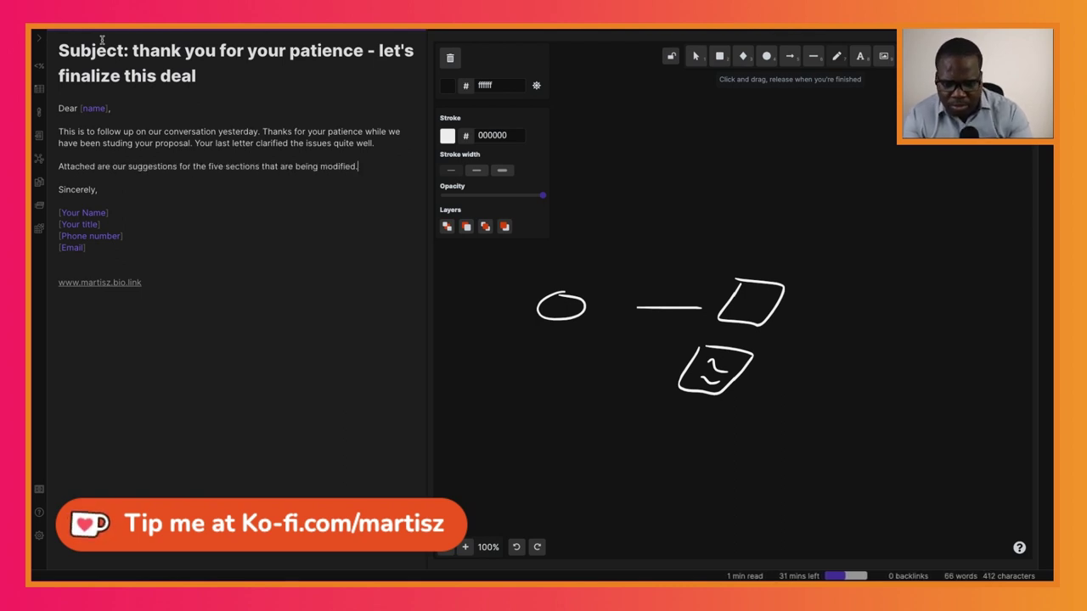
pyautogui.write(' I am pleased that we are close to language that both of us can live with, and I h')
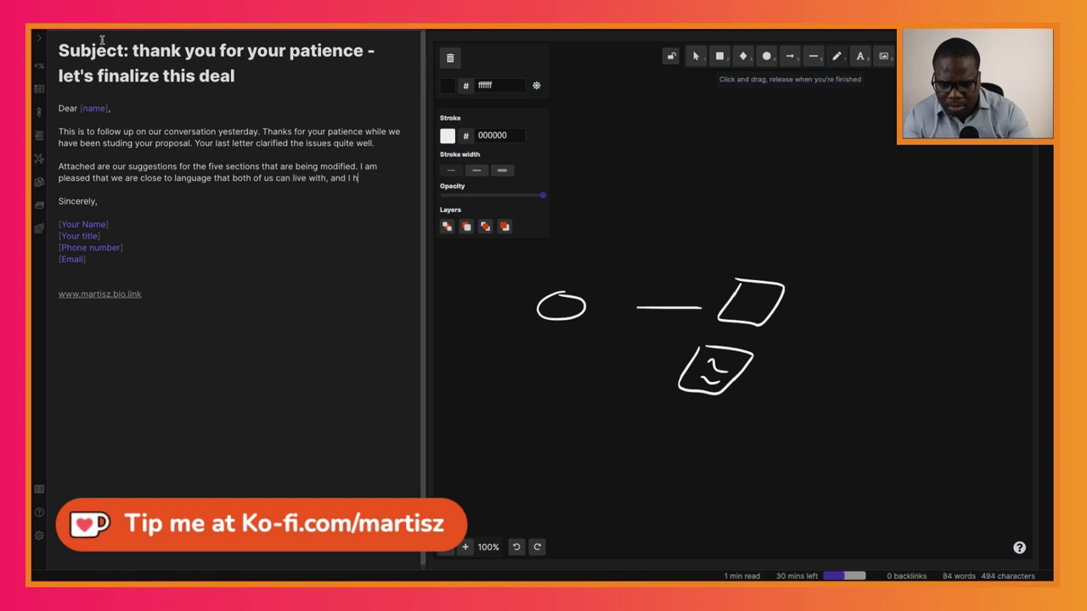
# Finish the second paragraph with "and I hope you will agree that we are quite close to finalizing this deal." and start a new paragraph
pyautogui.write('ope you will agree that we are quite close to finalizing this deal.')
pyautogui.press('Return')
pyautogui.press('Return')
# Write "As soon as you give me your okay, I will have the contracts drawn up and ready for signatures. Thanks aging for your help and cooperation."
pyautogui.write('As soo')
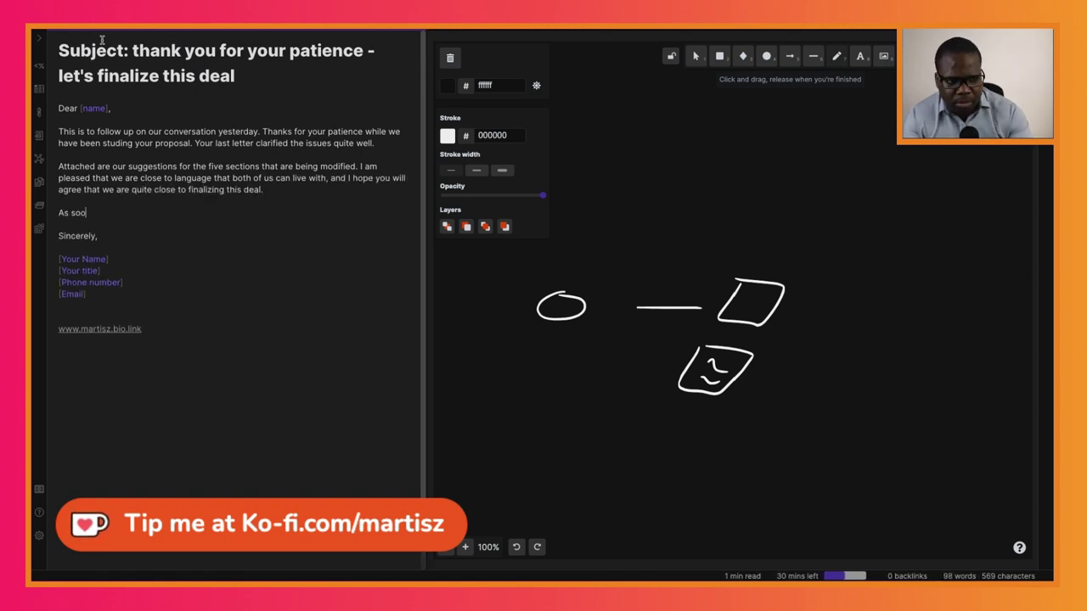
pyautogui.write('n as you give me your okay, I will have ')
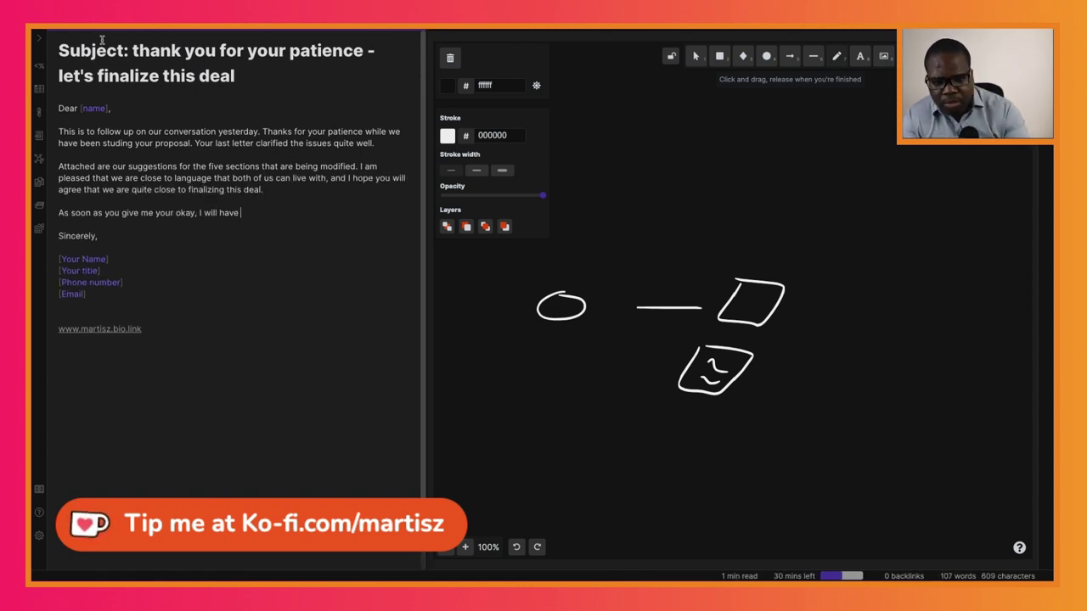
pyautogui.write('the contracts drawn up and ready for signatures. Thanks aging for your help and cooperation.')
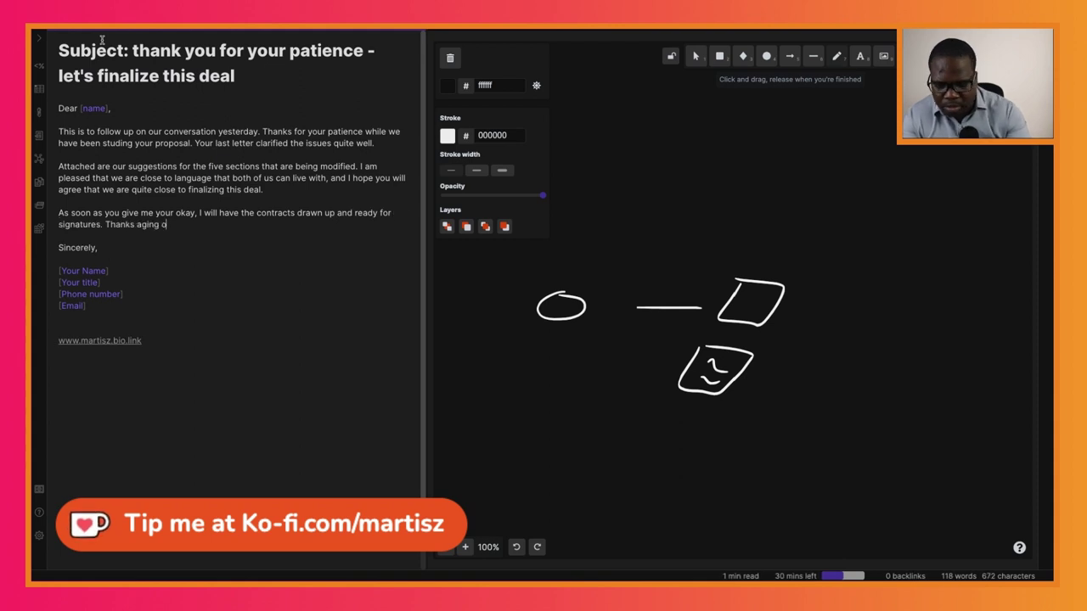
pyautogui.press('Return')
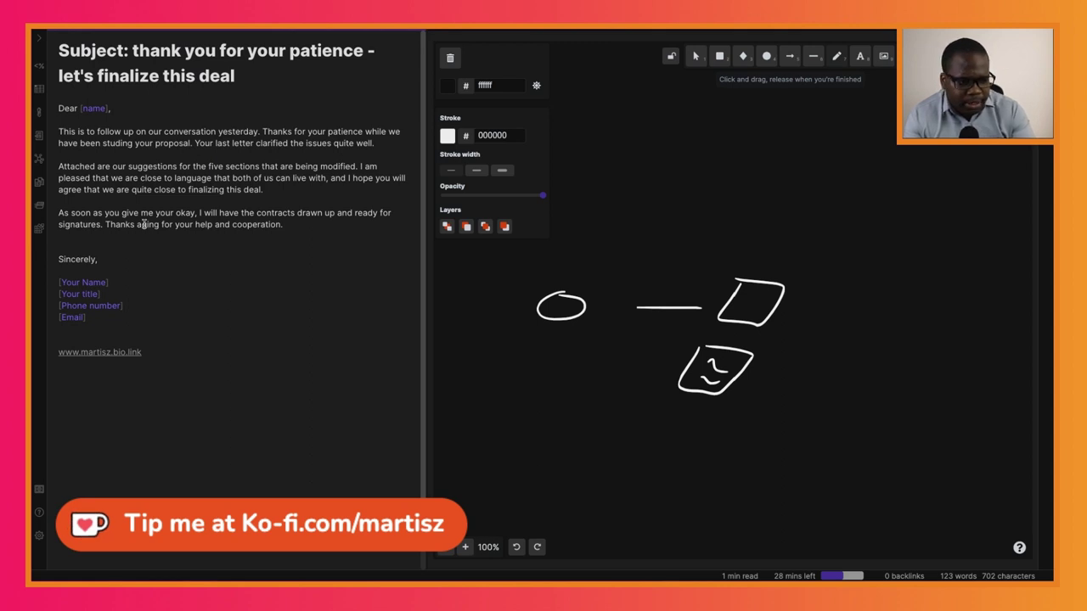
# Correct the misspelled word "aging" to "again" in the last sentence before the closing
pyautogui.click(144, 224)
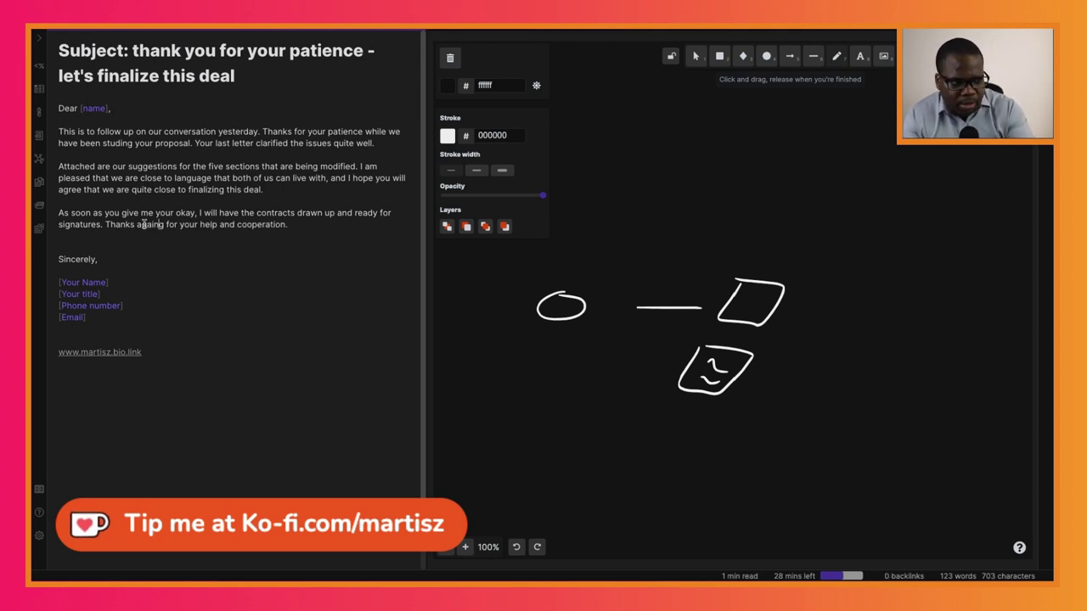
pyautogui.write('a')
pyautogui.press('Right')
pyautogui.press('Right')
pyautogui.press('Delete')
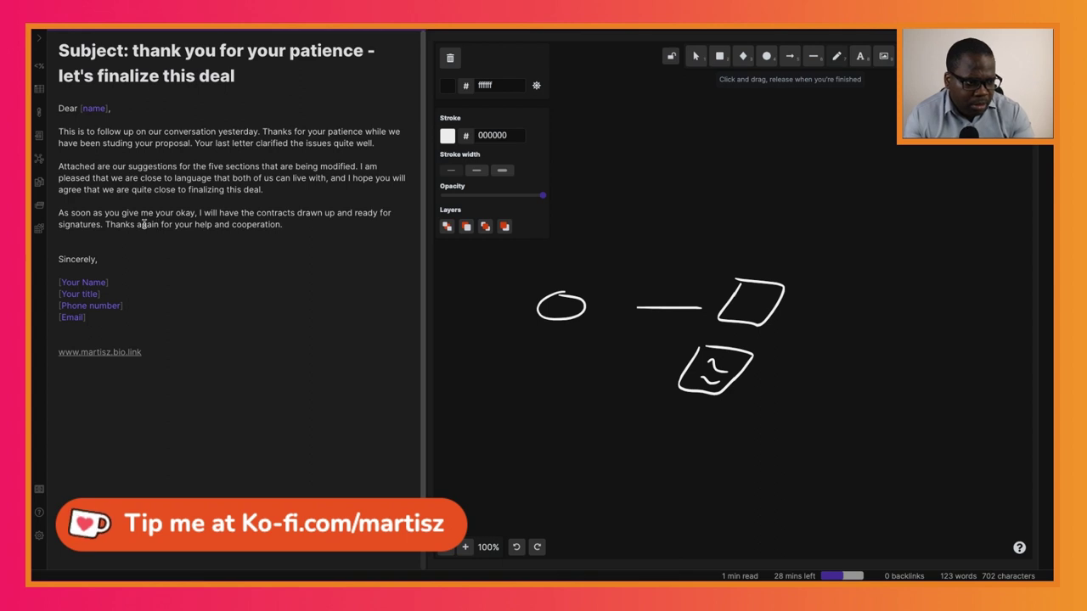
pyautogui.click(144, 270)
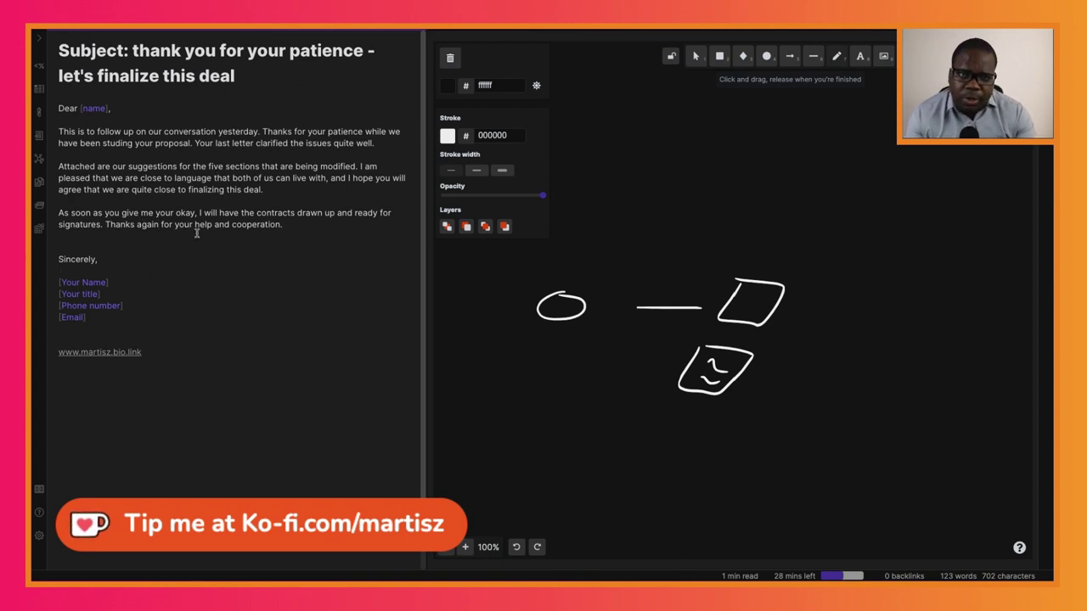